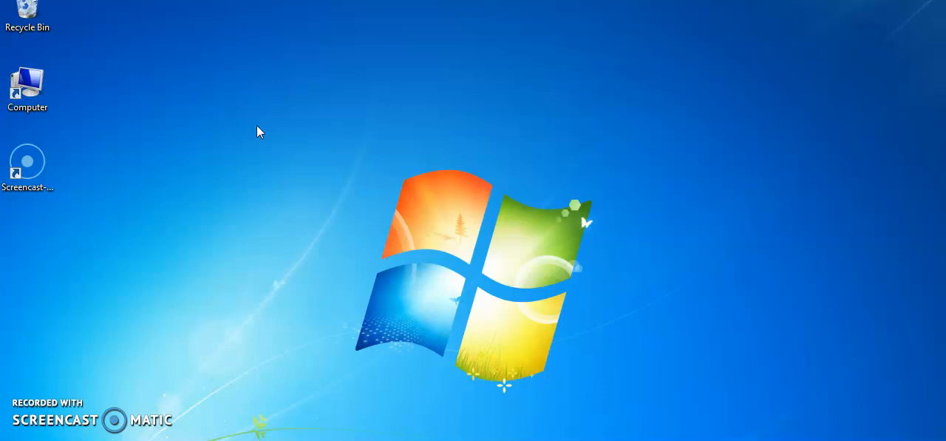
pyautogui.rightClick(257, 125)
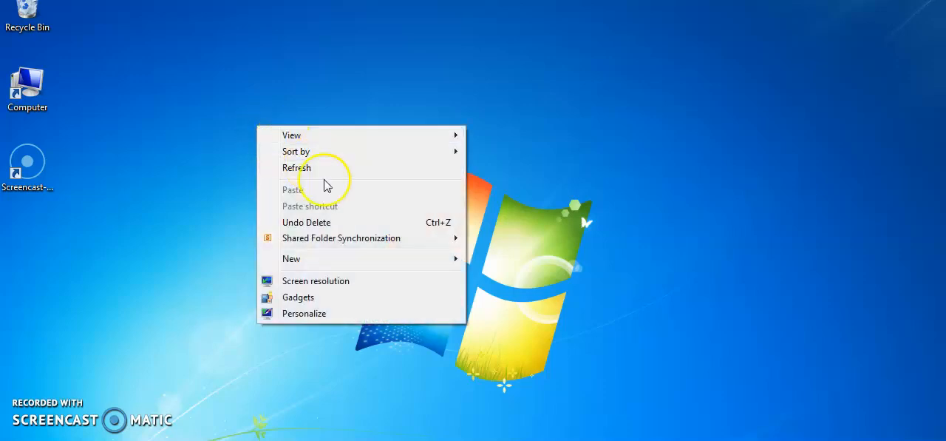
pyautogui.moveTo(438, 263)
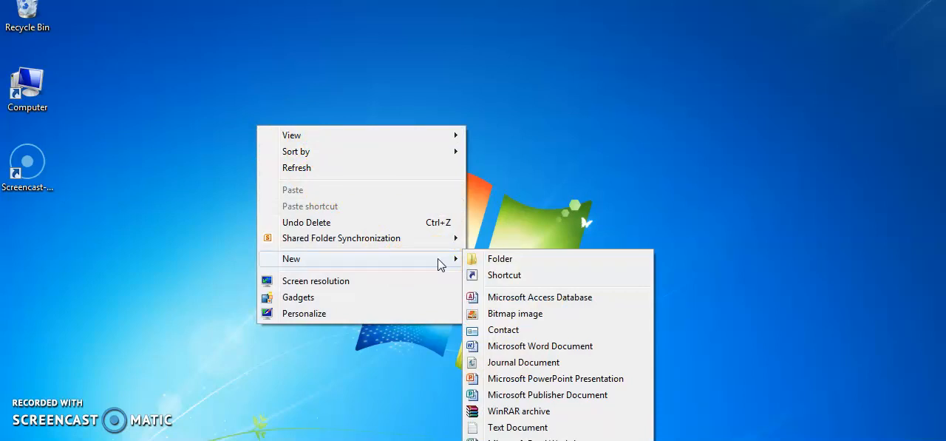
pyautogui.moveTo(408, 137)
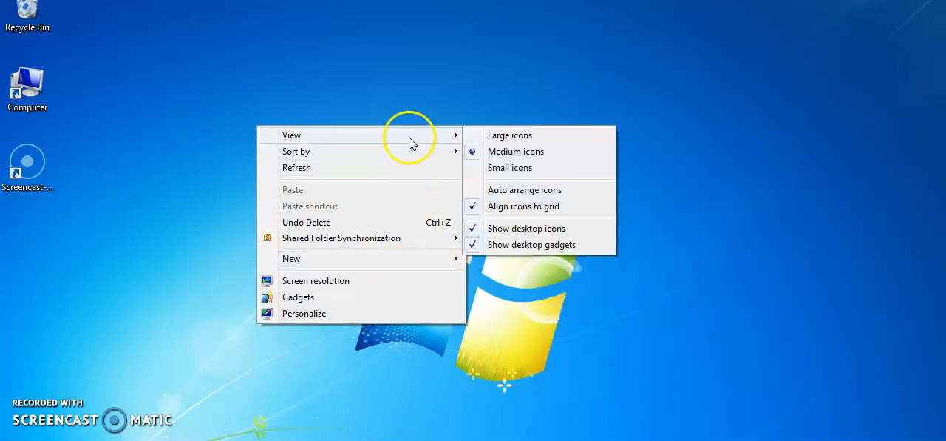
pyautogui.click(412, 94)
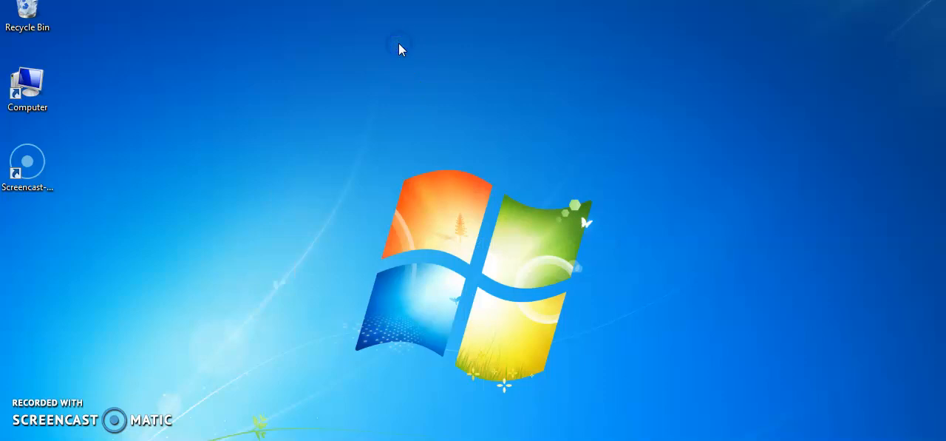
# - Create a new Microsoft Access database on the desktop with its default name and open it in Access
pyautogui.rightClick(399, 46)
pyautogui.moveTo(488, 183)
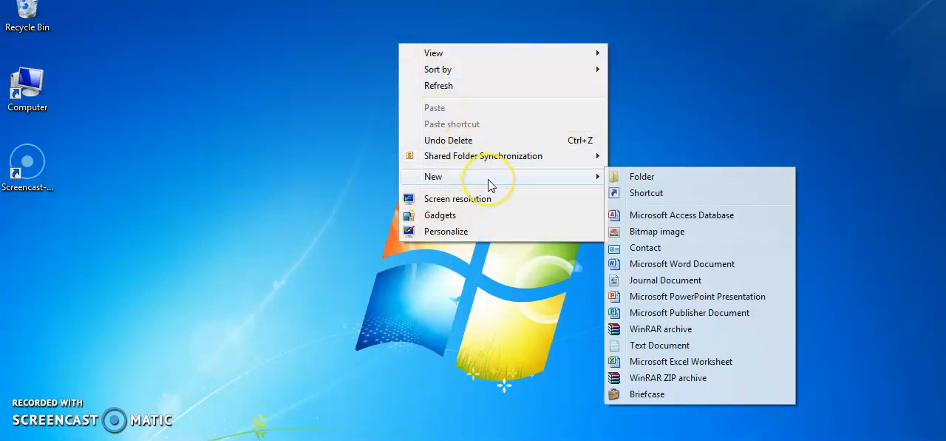
pyautogui.click(672, 215)
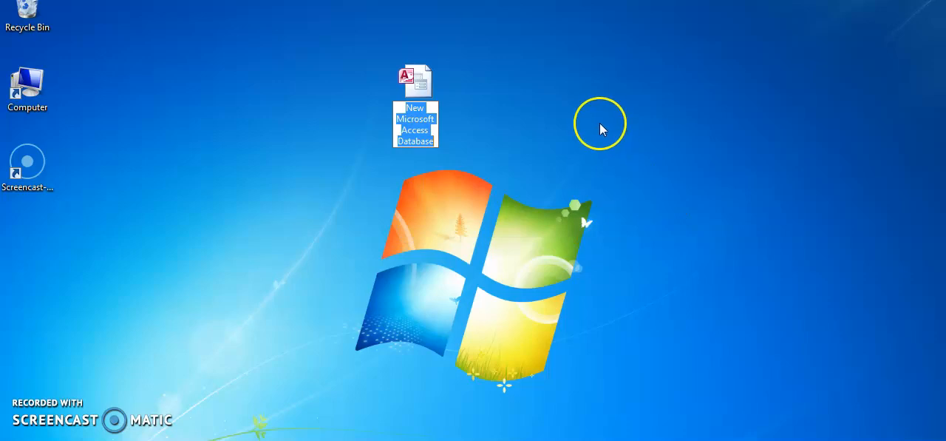
pyautogui.doubleClick(417, 79)
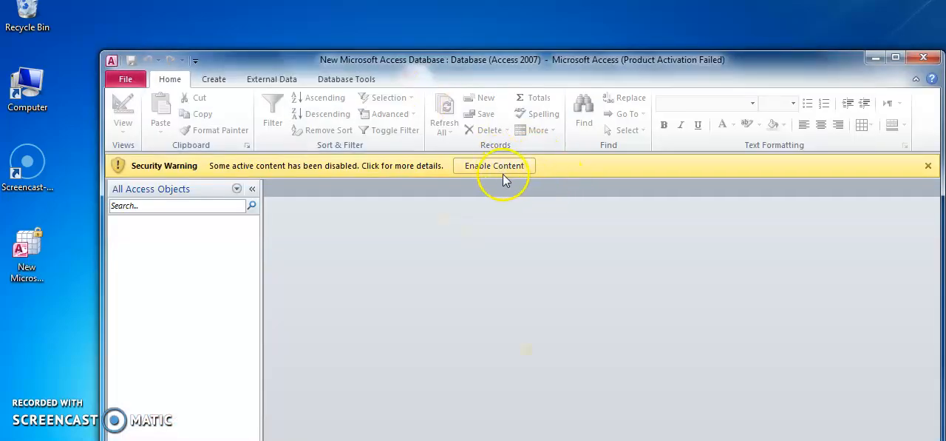
# - Dismiss the Office Activation Wizard and enable the database's blocked active content
pyautogui.click(513, 168)
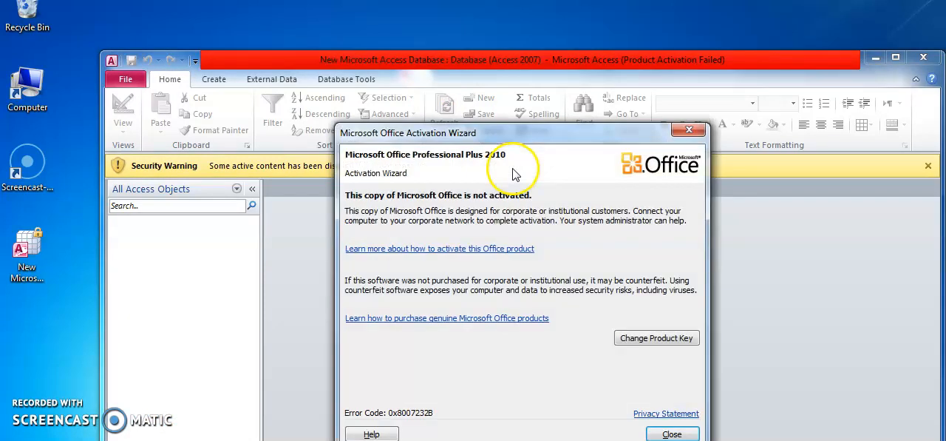
pyautogui.click(673, 433)
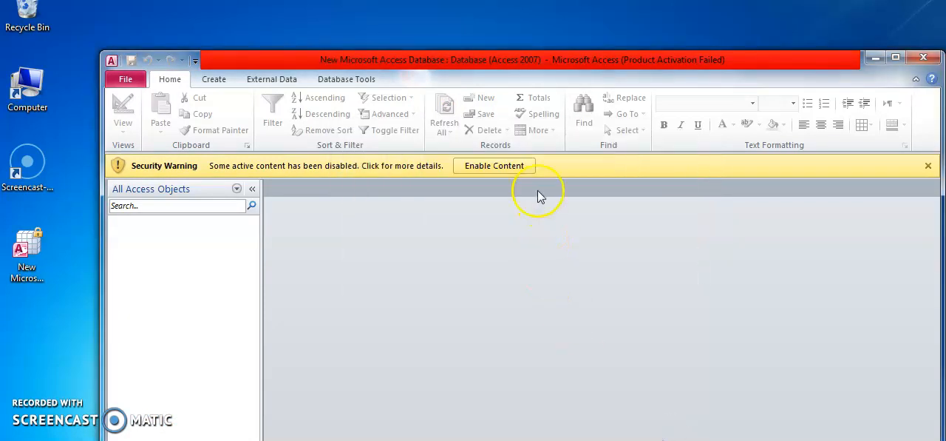
pyautogui.click(521, 170)
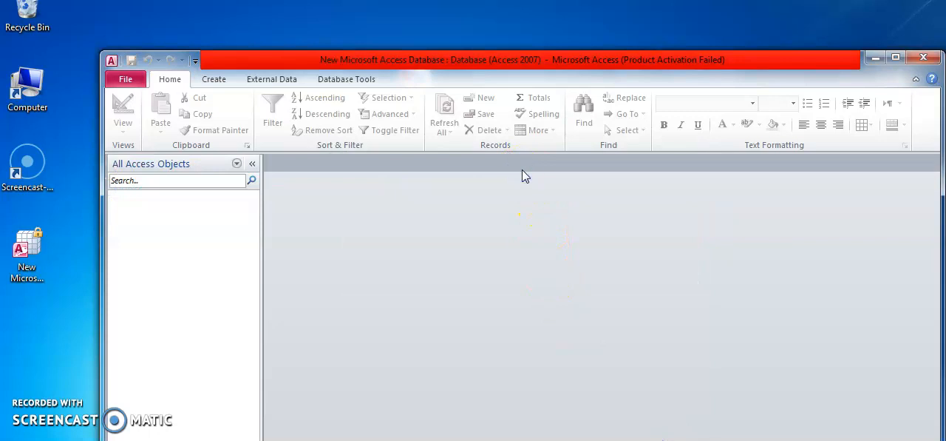
# - Create a new table and open it in Design View, saving it under the name Emp
pyautogui.click(215, 80)
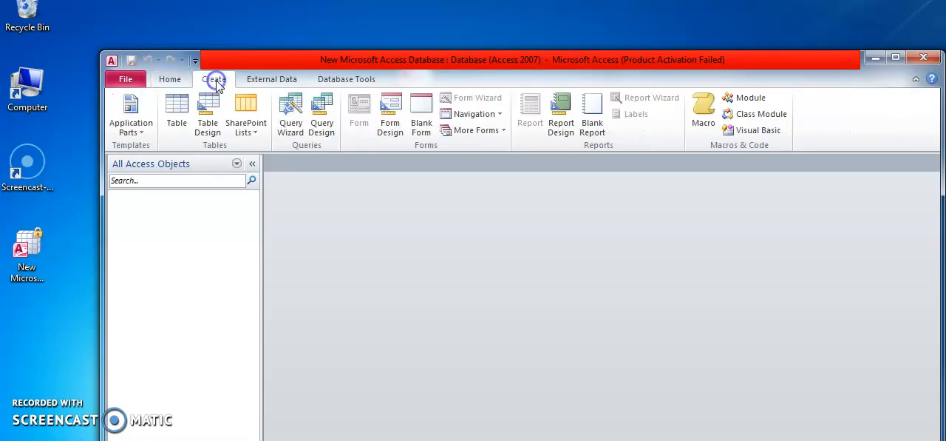
pyautogui.click(175, 111)
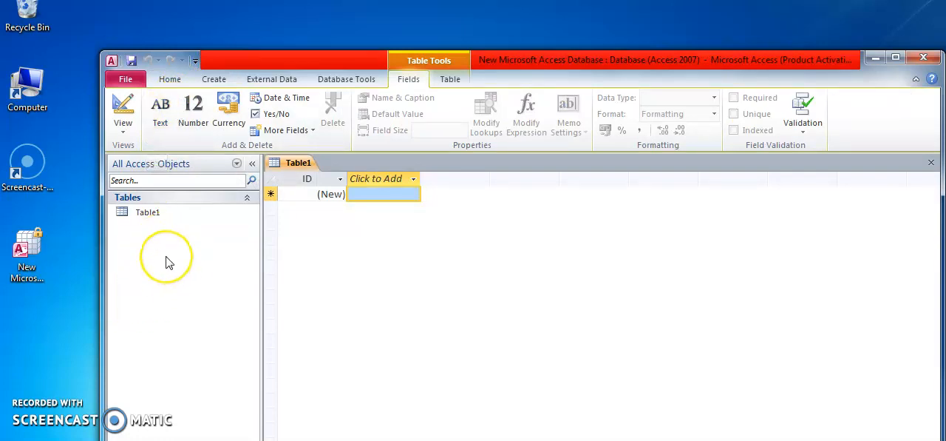
pyautogui.rightClick(153, 216)
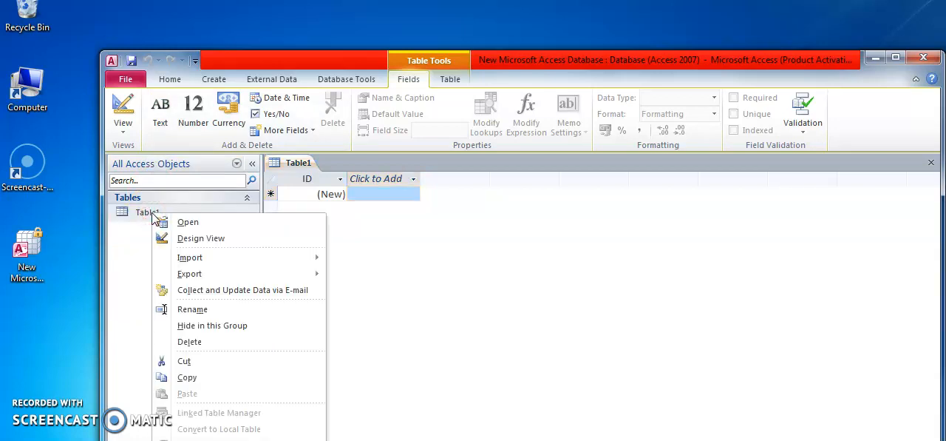
pyautogui.click(200, 240)
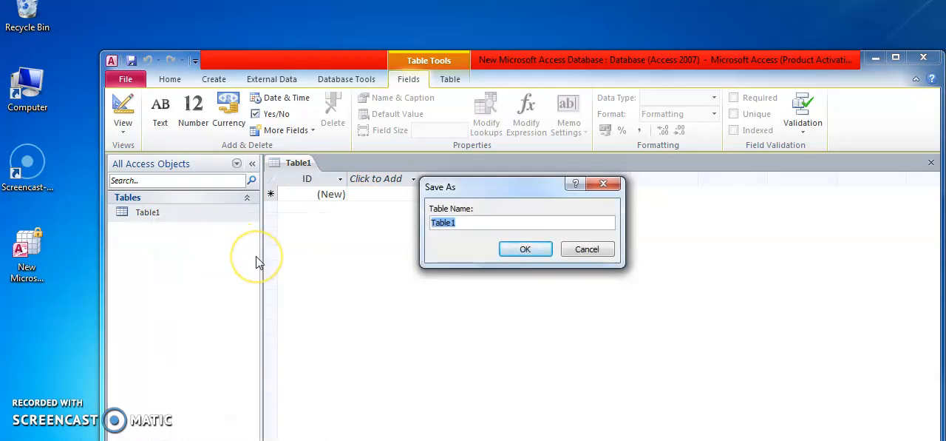
pyautogui.write('Emp')
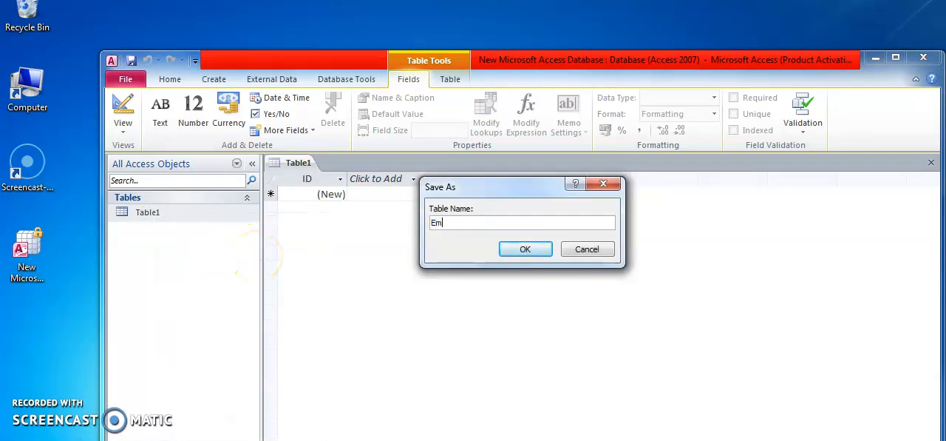
pyautogui.click(520, 251)
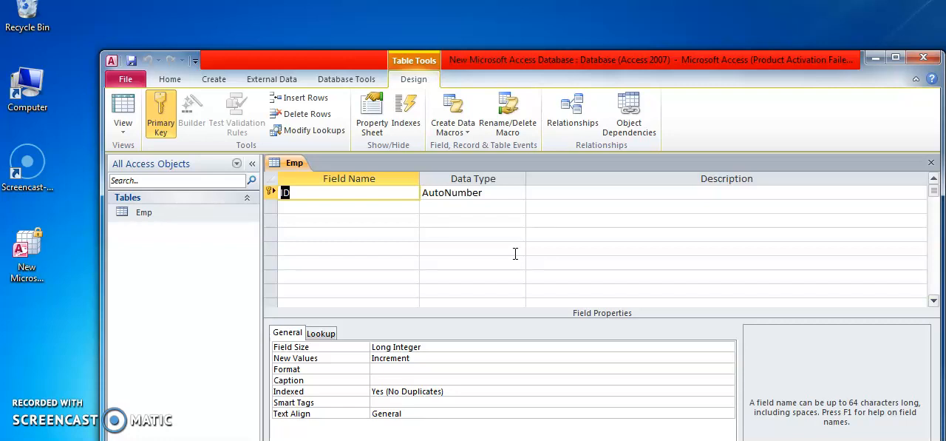
# - Rename the Emp table's ID field to Eid and set its data type to Number
pyautogui.moveTo(534, 58); pyautogui.dragTo(515, 19)
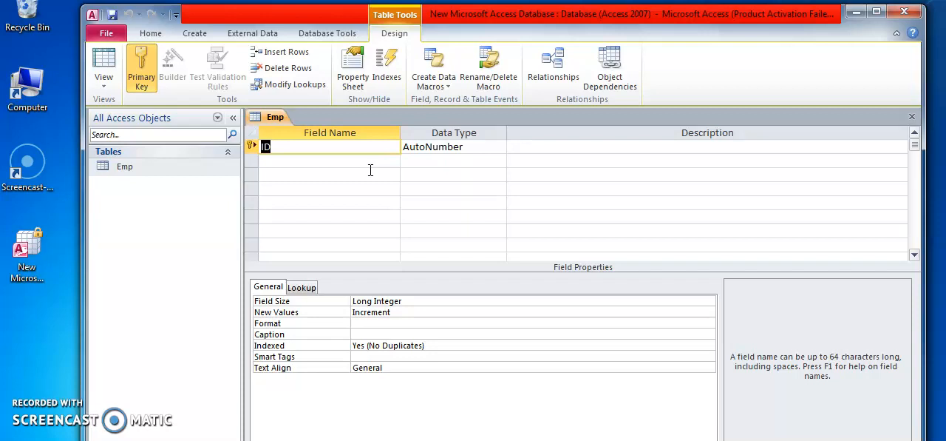
pyautogui.write('Eid')
pyautogui.click(458, 151)
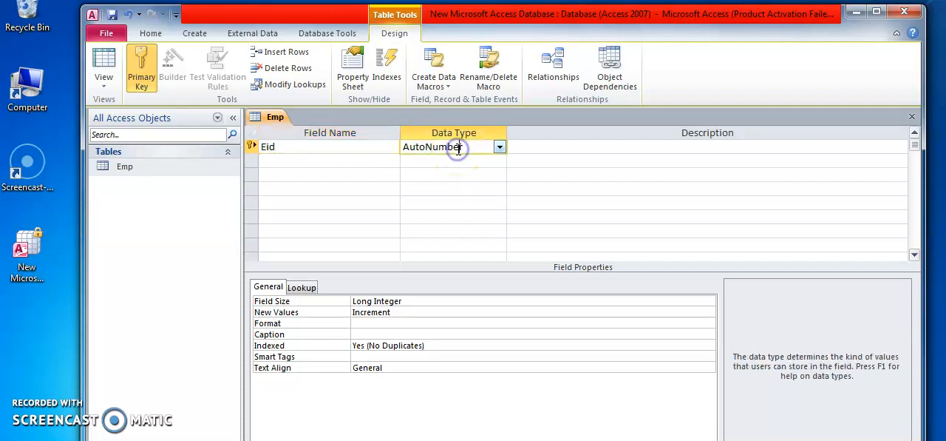
pyautogui.click(500, 148)
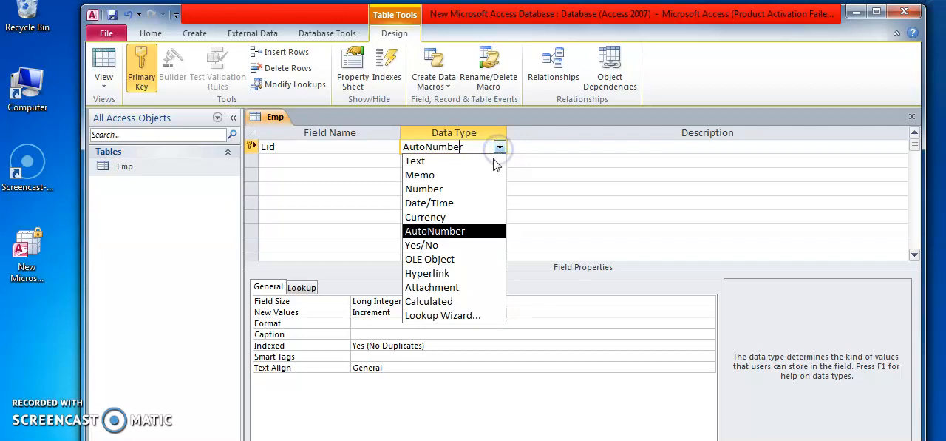
pyautogui.click(449, 191)
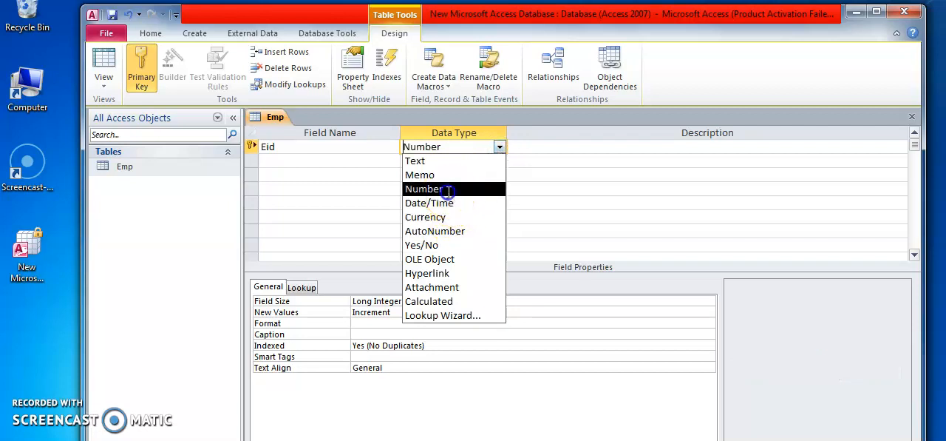
# - Add a field named Ename below Eid, keeping Text as its data type
pyautogui.click(355, 160)
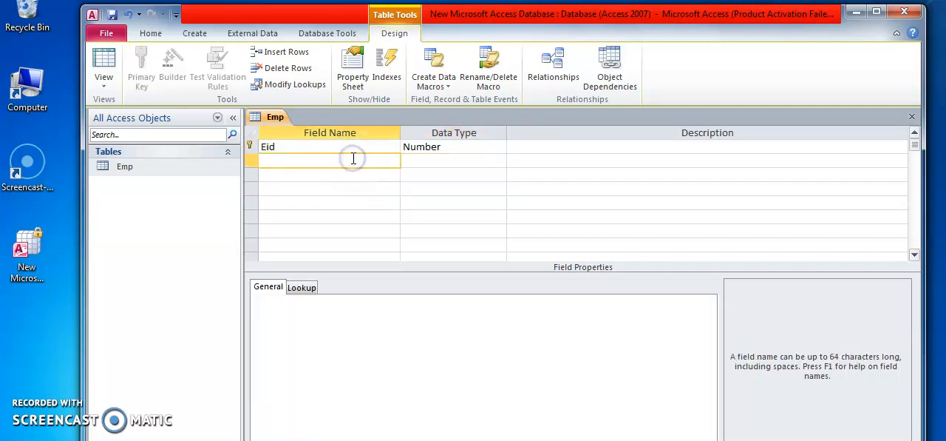
pyautogui.write('Ename')
pyautogui.click(443, 161)
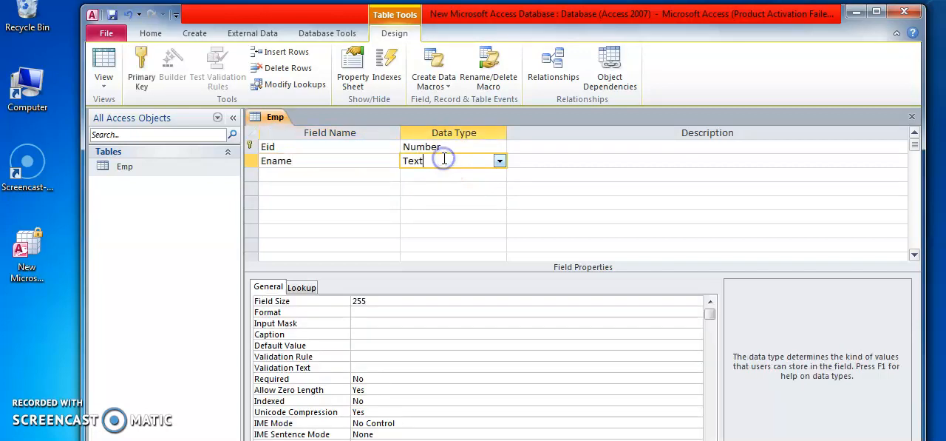
pyautogui.click(500, 162)
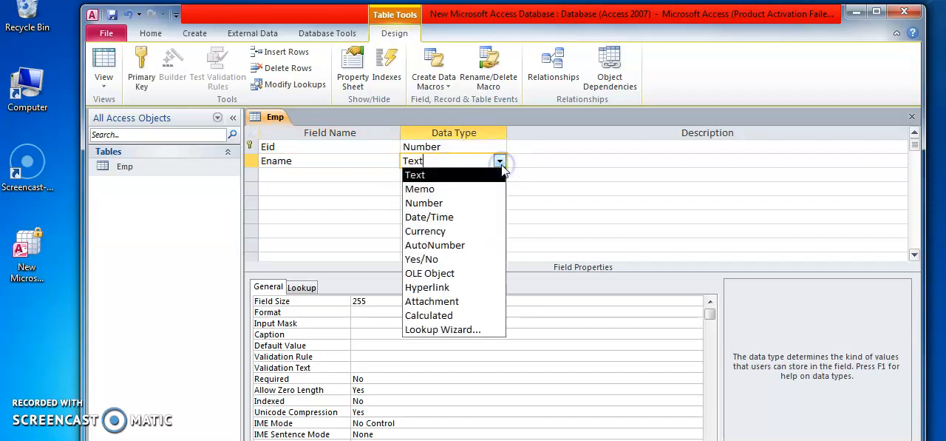
pyautogui.click(501, 162)
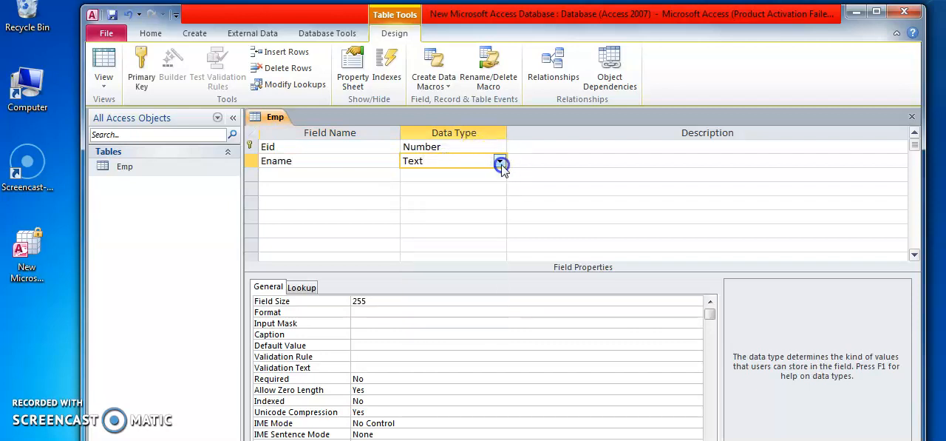
# - Add a field named Esal below Ename with the data type Number
pyautogui.click(350, 175)
pyautogui.write('Esal')
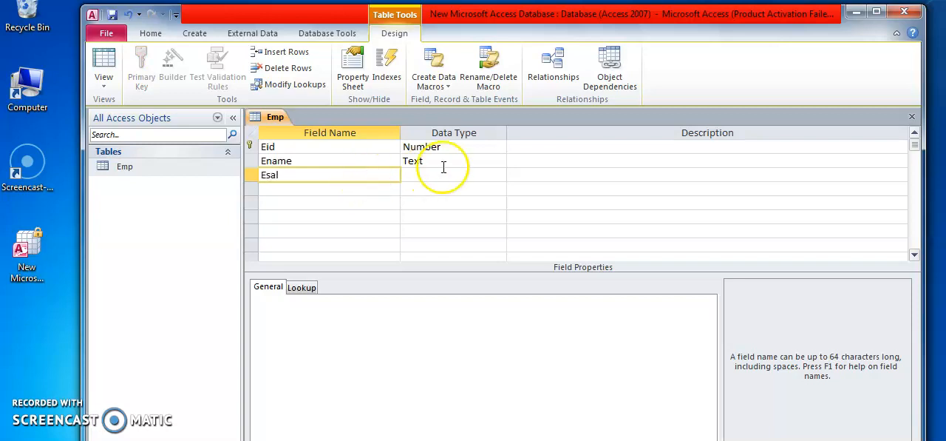
pyautogui.click(466, 174)
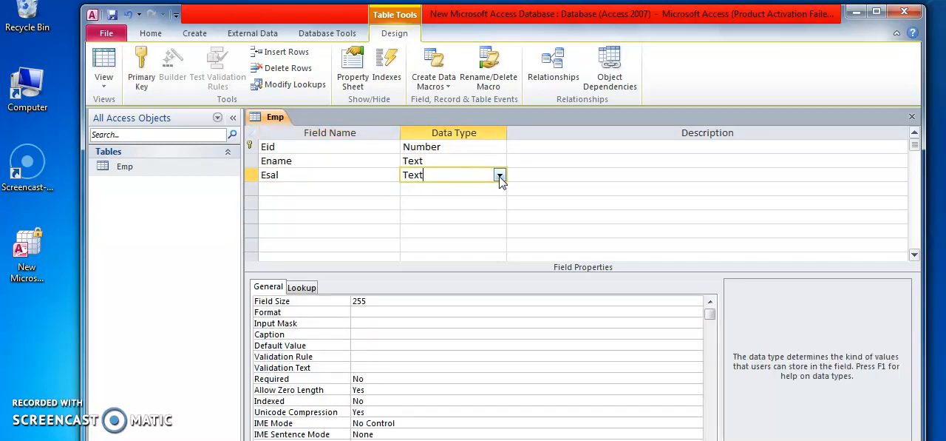
pyautogui.click(499, 176)
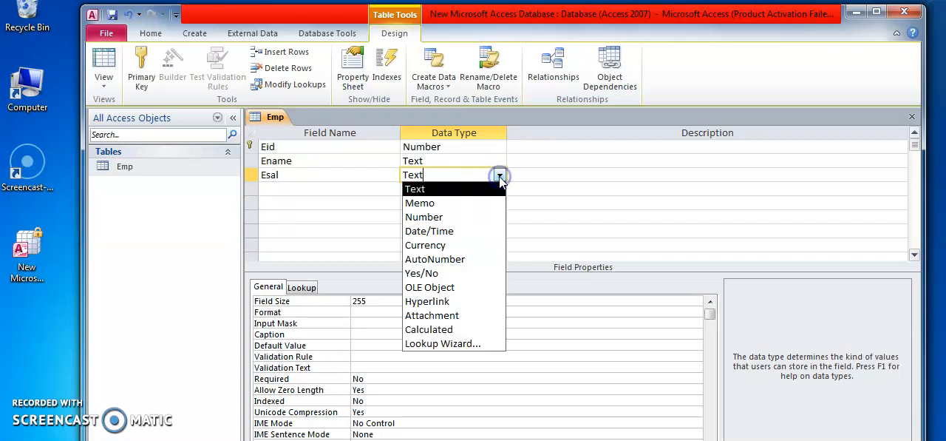
pyautogui.click(475, 214)
# - Add a field named Ehiredate below Esal with the data type Date/Time
pyautogui.click(329, 190)
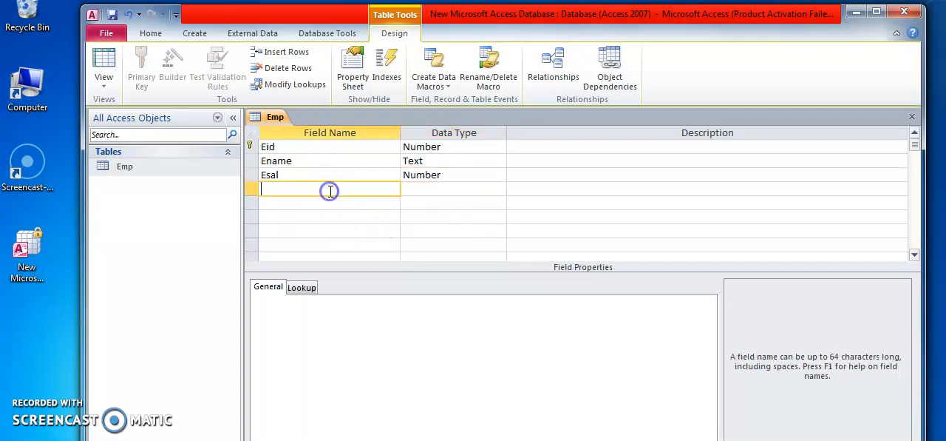
pyautogui.write('Ehiredate')
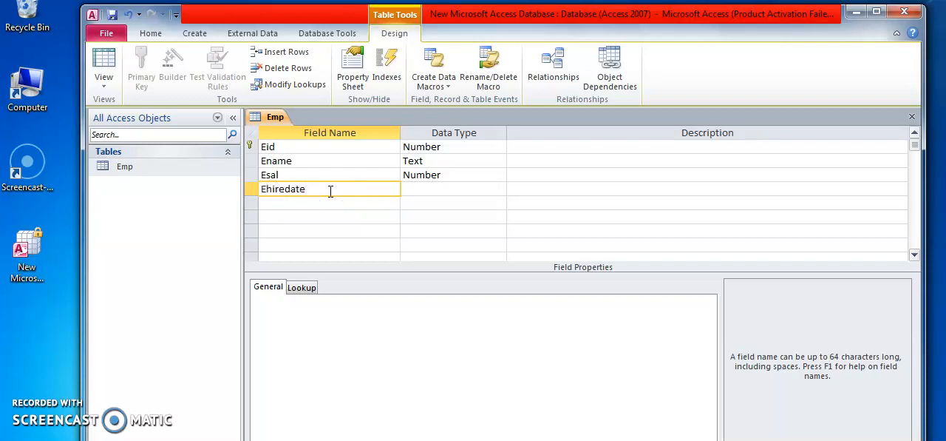
pyautogui.click(429, 187)
pyautogui.click(500, 189)
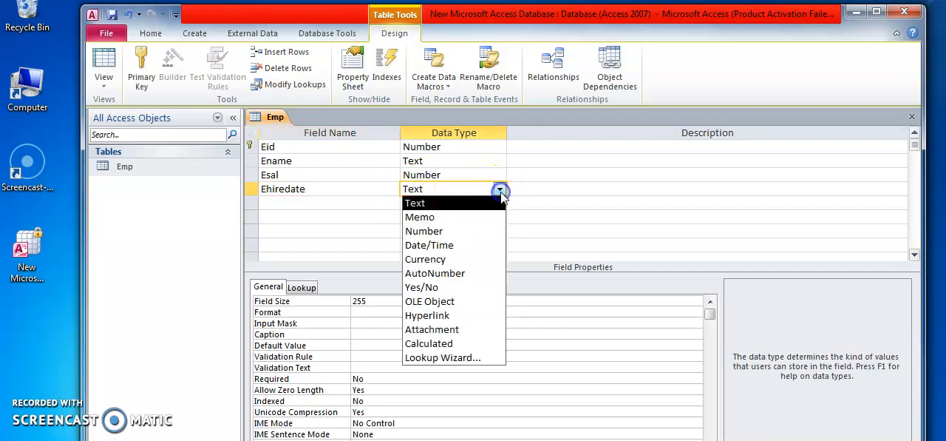
pyautogui.click(477, 244)
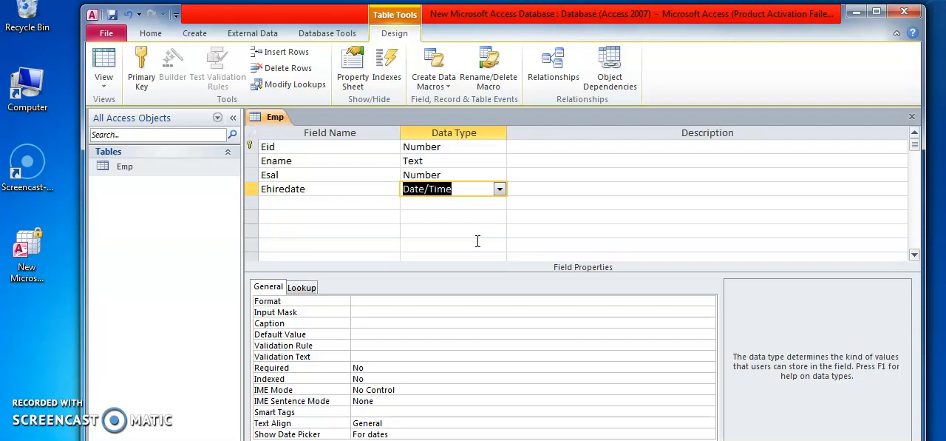
# - Remove the primary key from the Eid field and assign it to Eid again
pyautogui.click(295, 169)
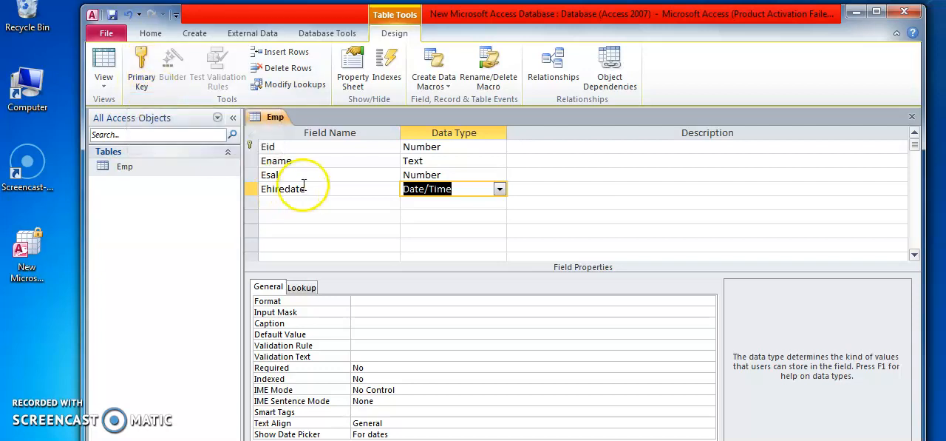
pyautogui.click(284, 147)
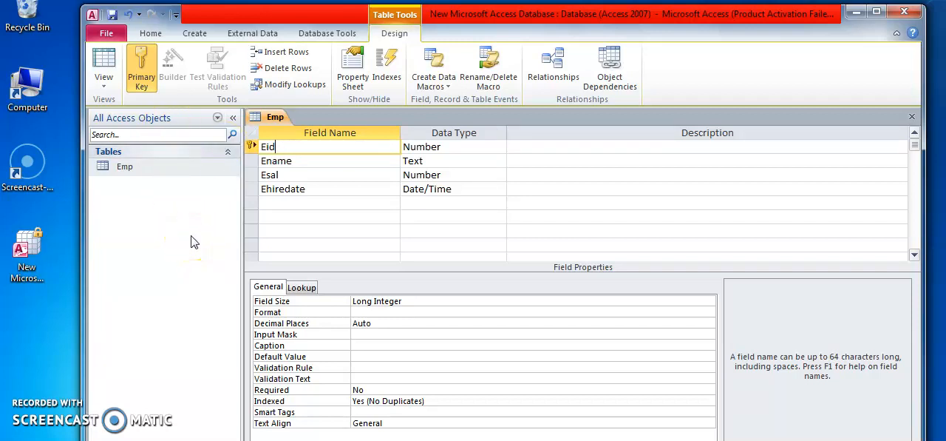
pyautogui.click(139, 74)
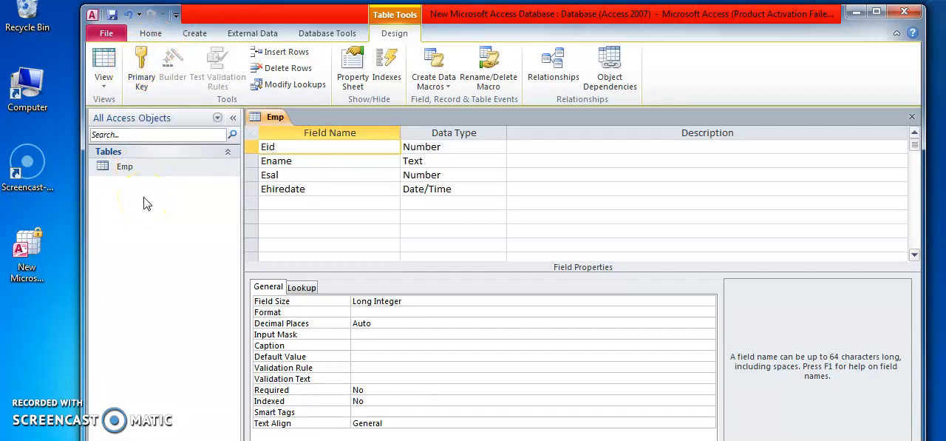
pyautogui.click(290, 147)
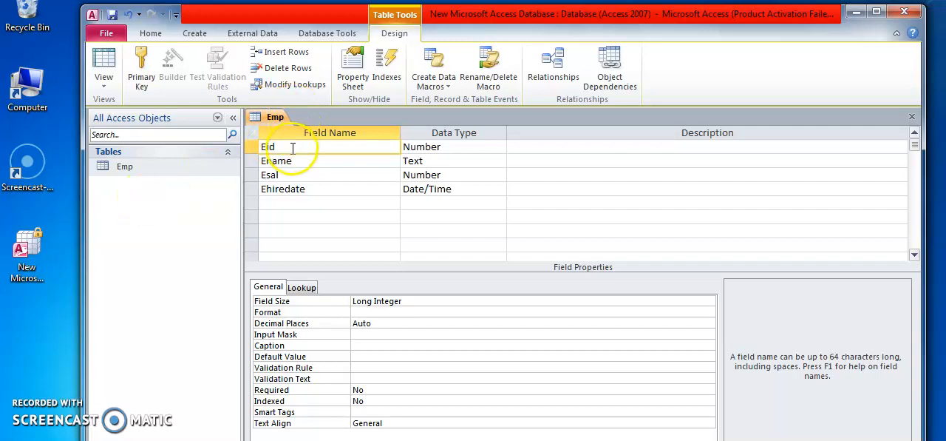
pyautogui.click(142, 71)
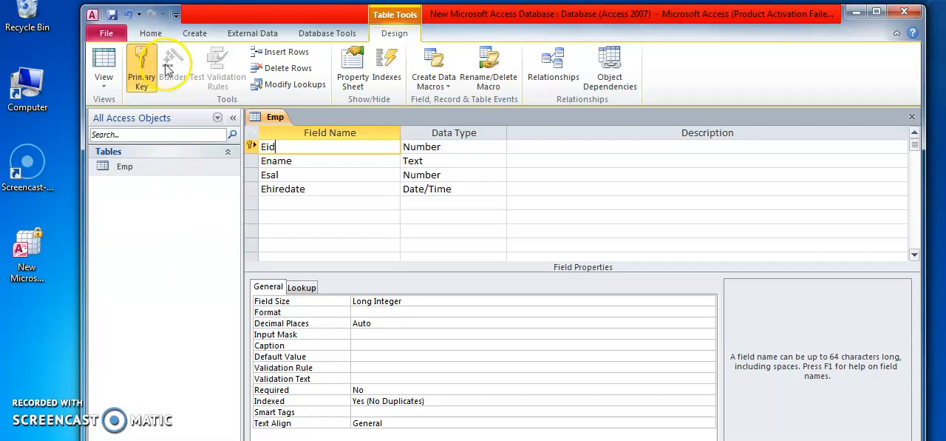
# - Save the Emp table design and open the table's datasheet for entering records
pyautogui.click(113, 15)
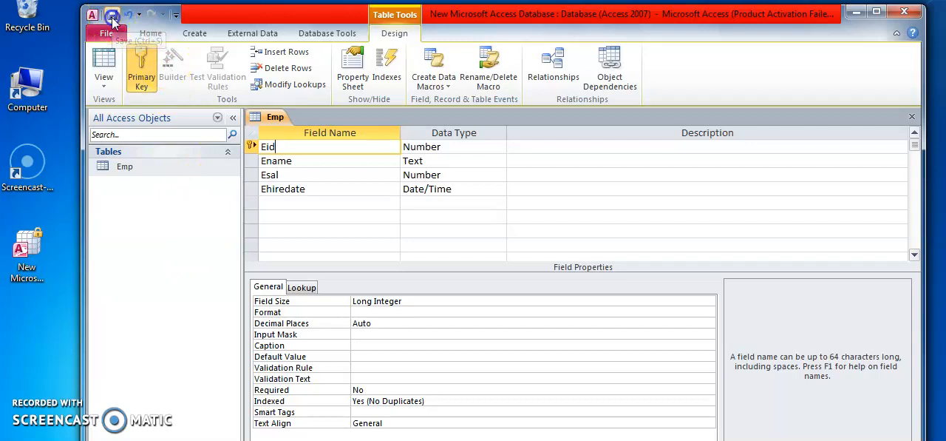
pyautogui.doubleClick(123, 168)
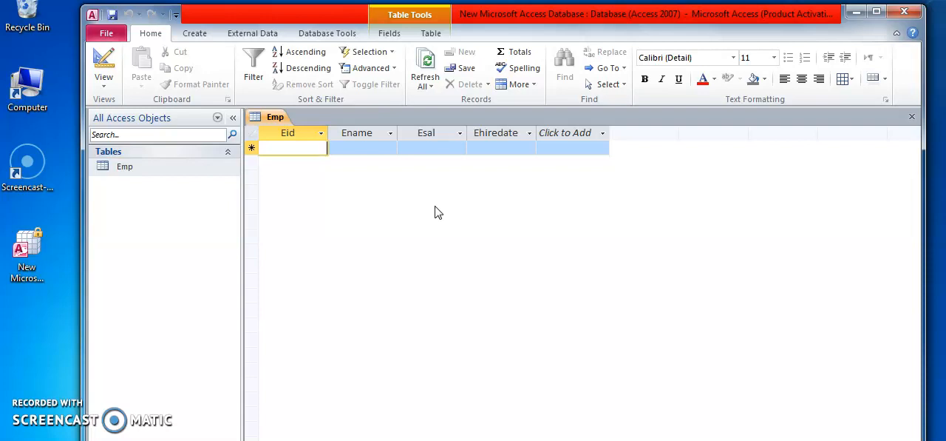
# - Enter the first Emp record with Eid 100, the employee's name, Esal 10000 and Ehiredate 19/05/2020
pyautogui.write('100')
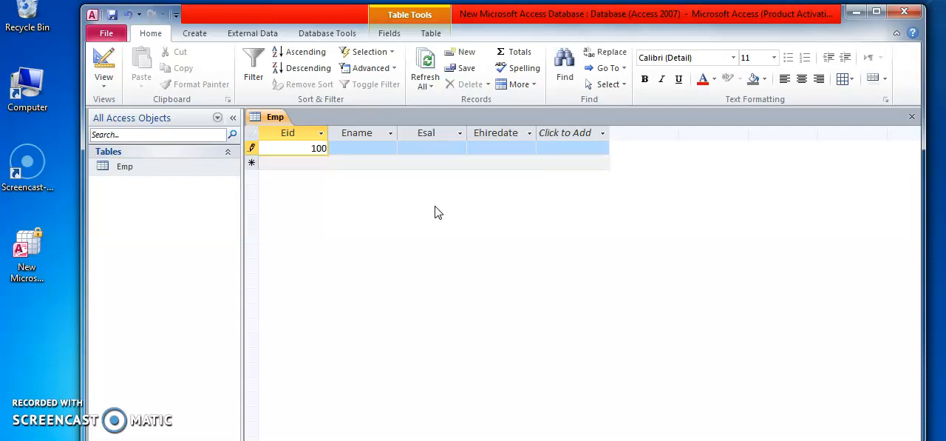
pyautogui.press('Tab')
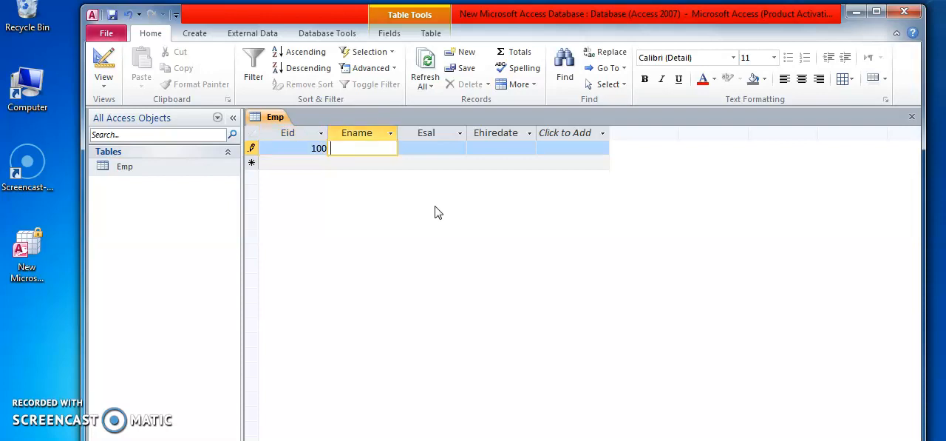
pyautogui.write('Anil')
pyautogui.press('Tab')
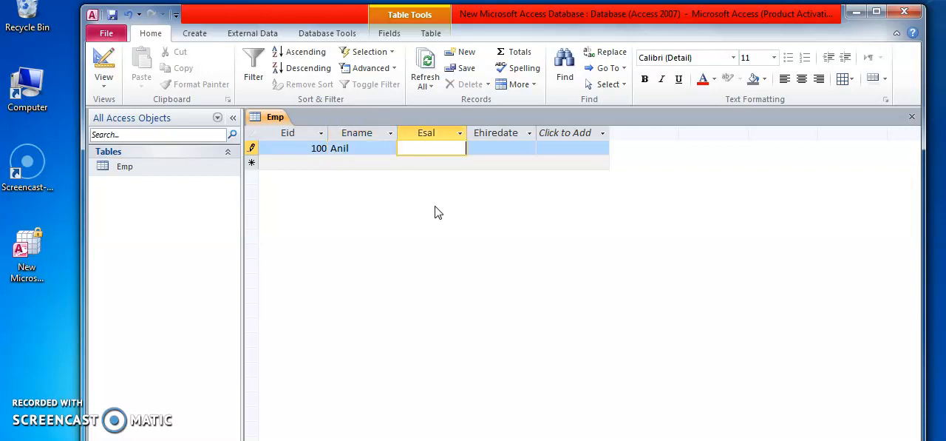
pyautogui.write('10000')
pyautogui.press('Tab')
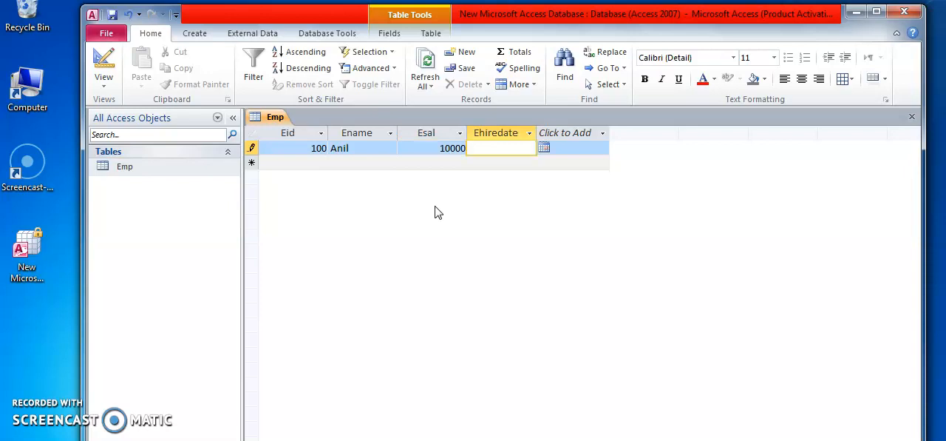
pyautogui.click(544, 148)
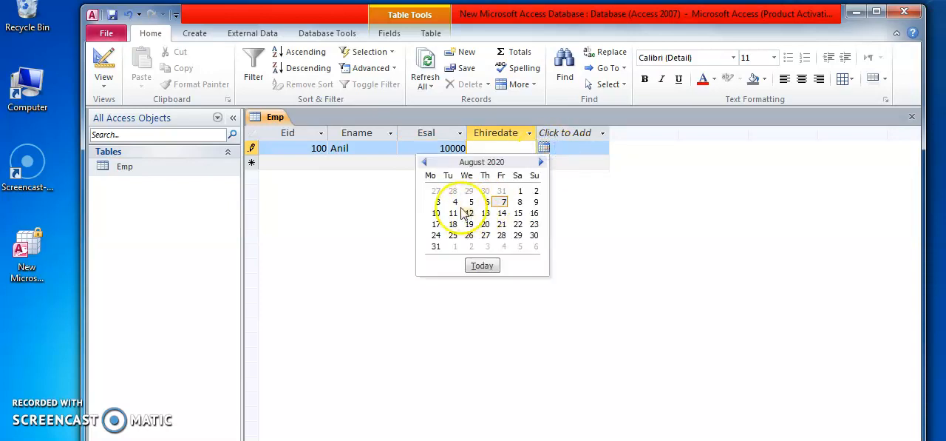
pyautogui.doubleClick(426, 162)
pyautogui.click(428, 163)
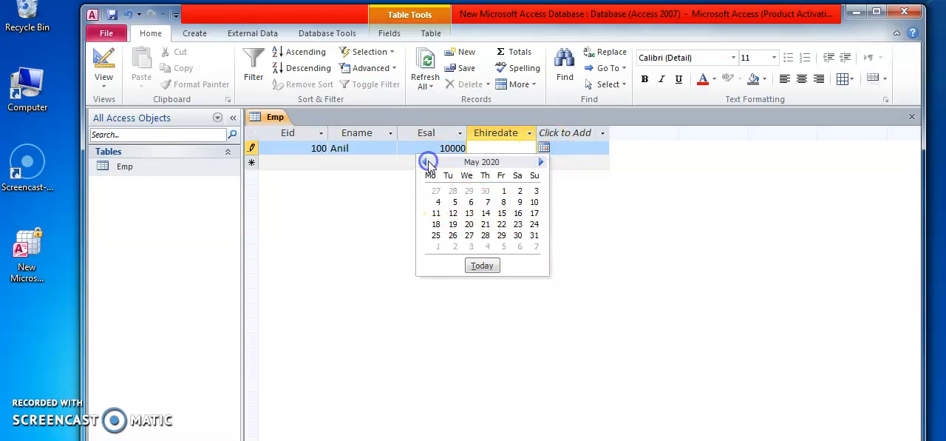
pyautogui.click(453, 225)
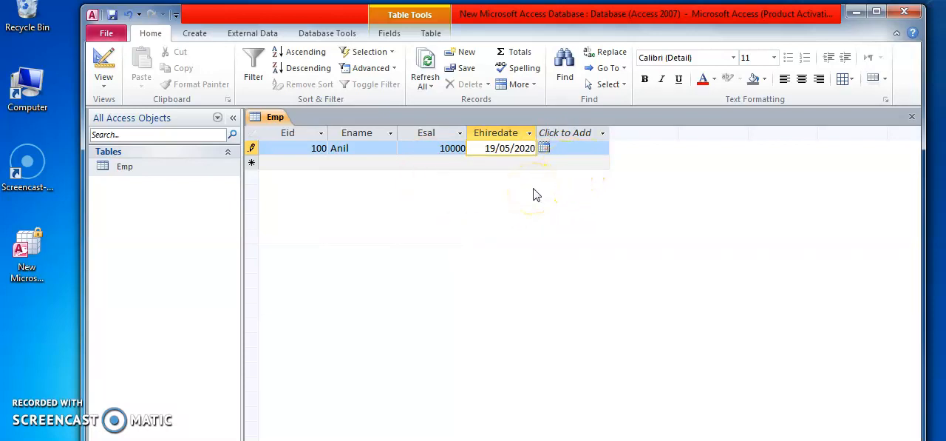
pyautogui.press('Return')
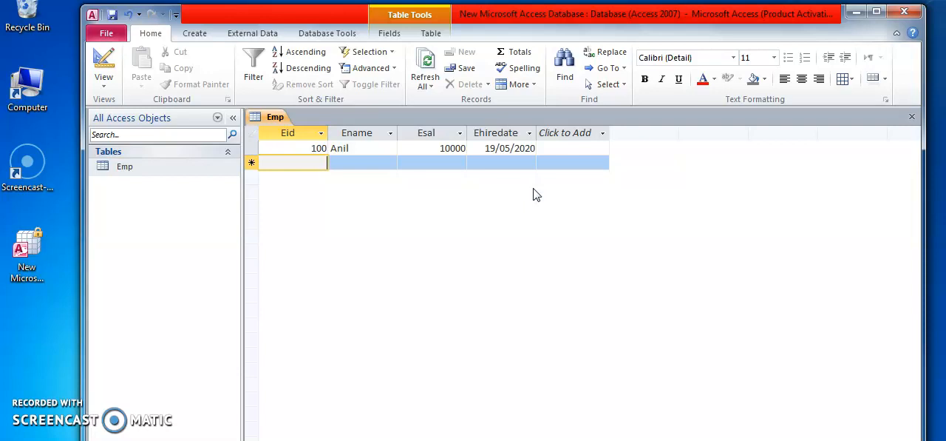
# - Enter a second Emp record with Eid 102, the employee's name, Esal 2000 and Ehiredate 03/08/2020
pyautogui.write('102')
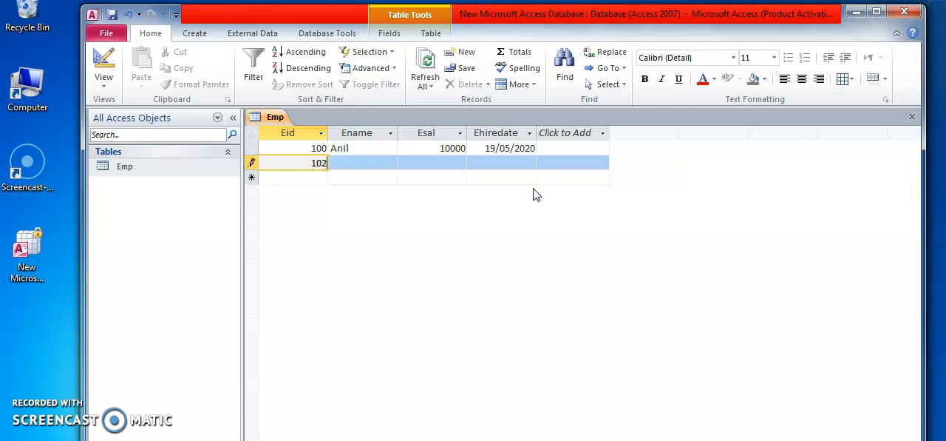
pyautogui.press('Tab')
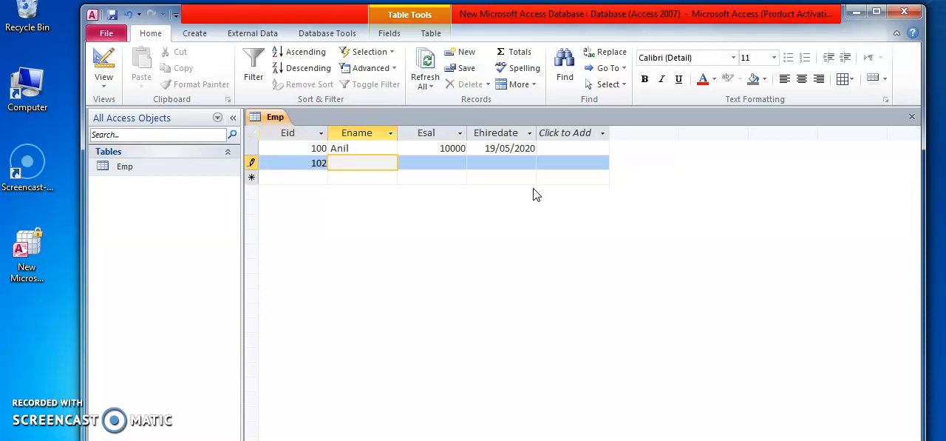
pyautogui.write('Sunil')
pyautogui.press('Tab')
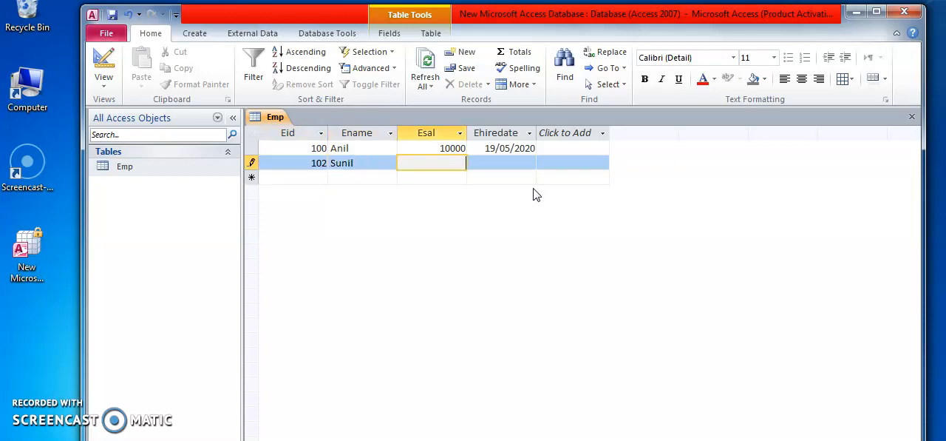
pyautogui.write('2000')
pyautogui.press('Tab')
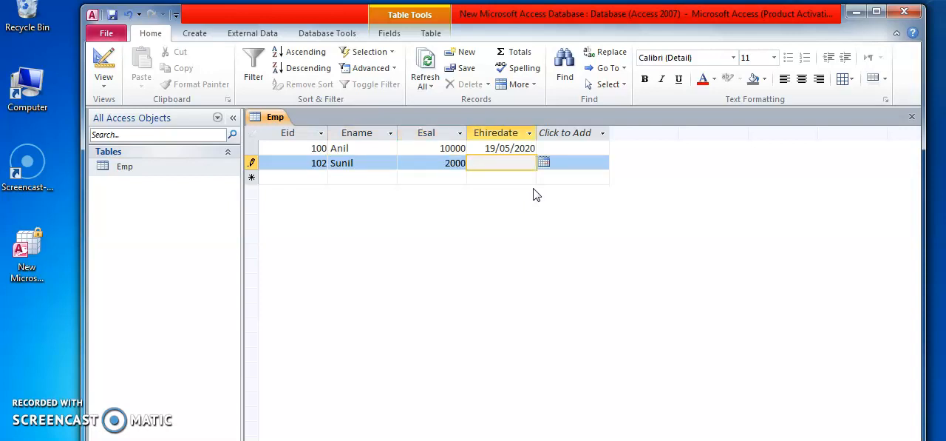
pyautogui.click(544, 162)
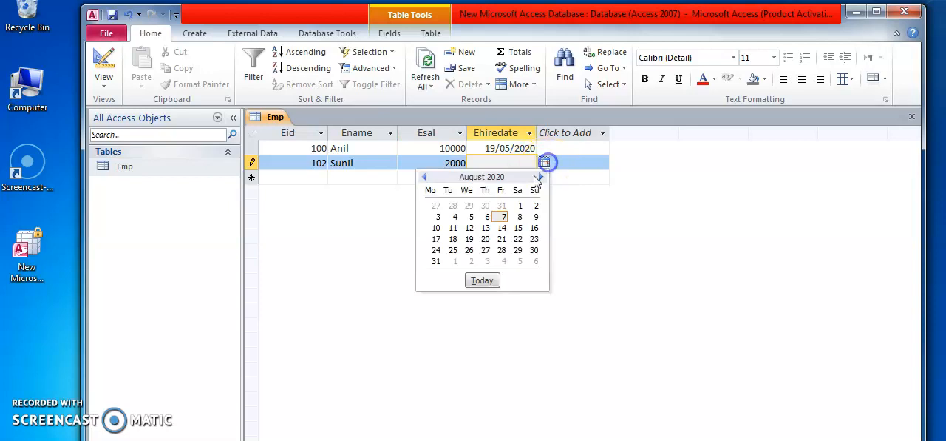
pyautogui.click(438, 217)
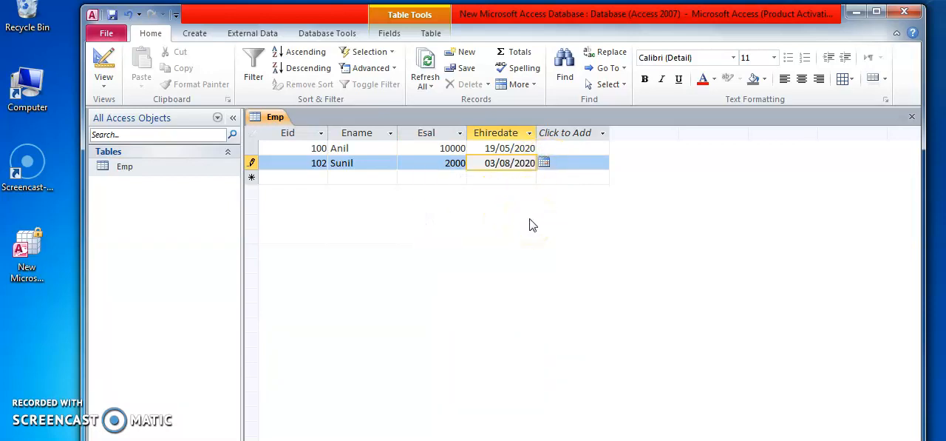
pyautogui.press('Tab')
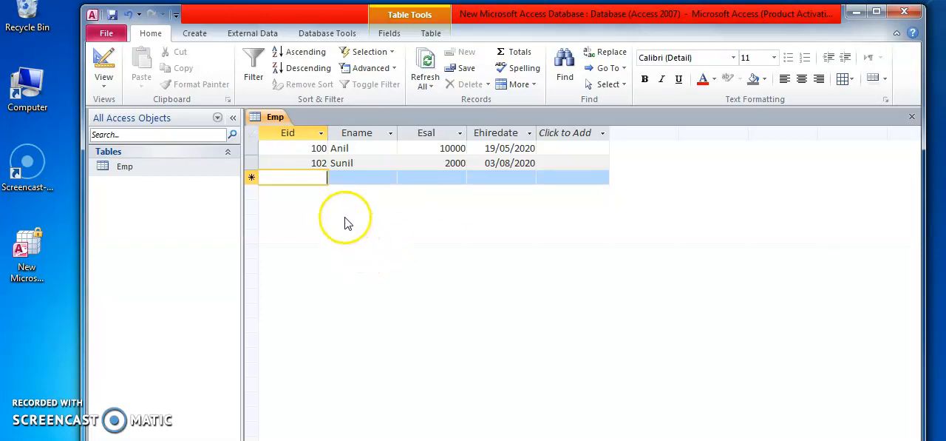
# - Set the Esal value of the record with Eid 102 to 20000
pyautogui.click(450, 162)
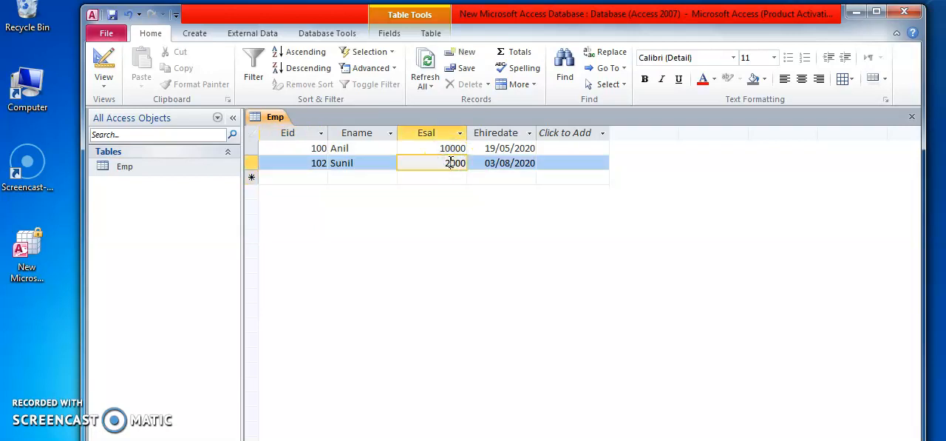
pyautogui.click(451, 162)
pyautogui.write('0')
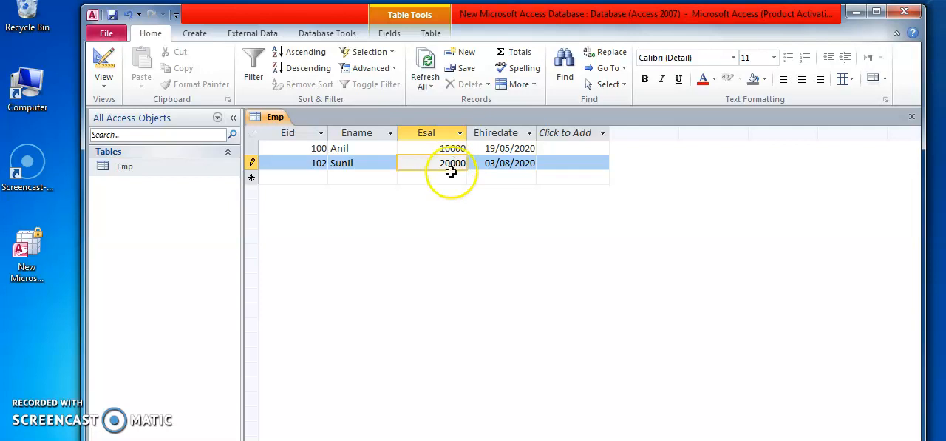
pyautogui.click(437, 207)
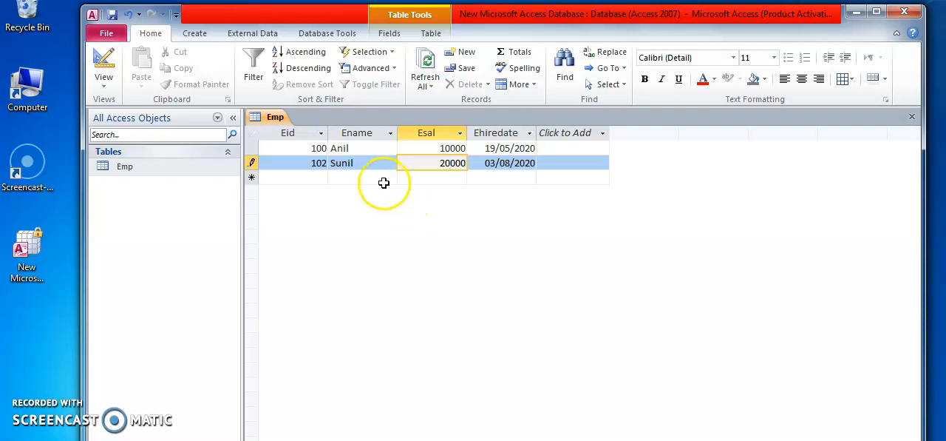
# - Edit the Ename value of the record with Eid 102 to a different employee name
pyautogui.click(363, 164)
pyautogui.press('BackSpace')
pyautogui.write('ta')
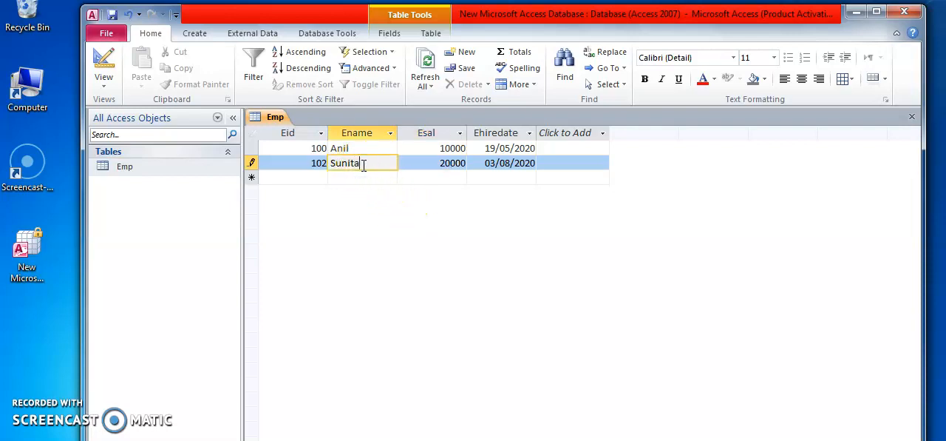
pyautogui.click(370, 249)
# - In the Emp table's design, add an Ecity field with data type Text below Ehiredate and save the table
pyautogui.click(125, 168)
pyautogui.rightClick(125, 170)
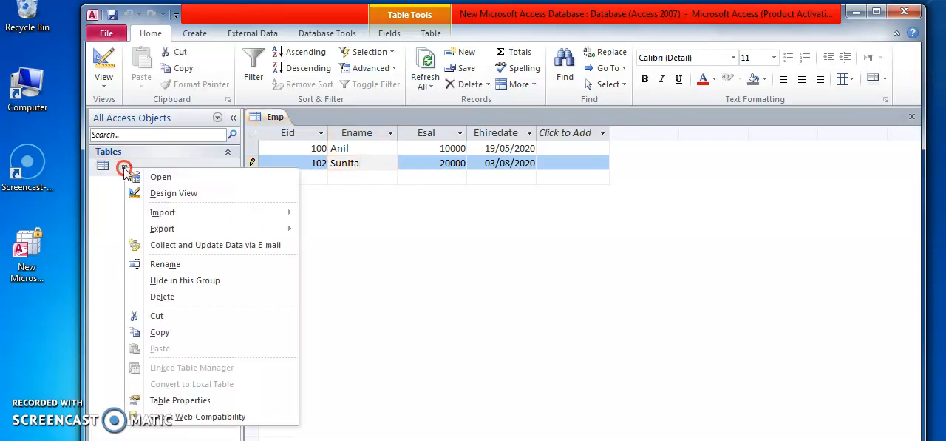
pyautogui.click(169, 197)
pyautogui.click(275, 200)
pyautogui.write('Ed')
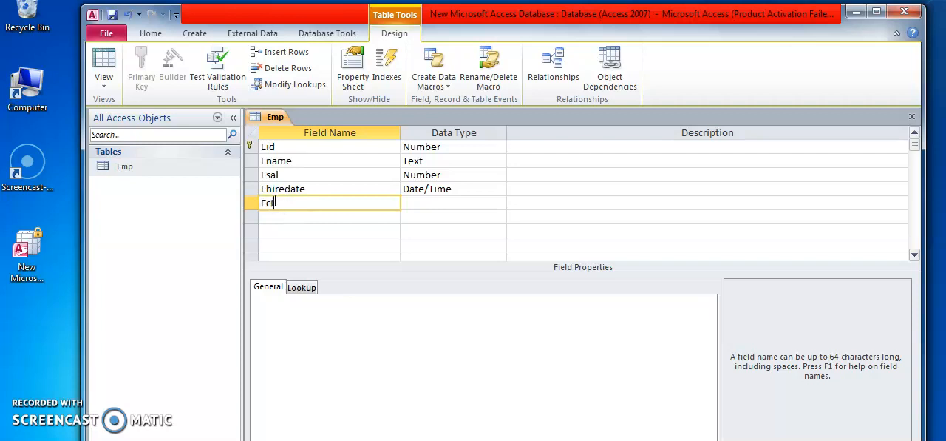
pyautogui.write('ity')
pyautogui.click(471, 203)
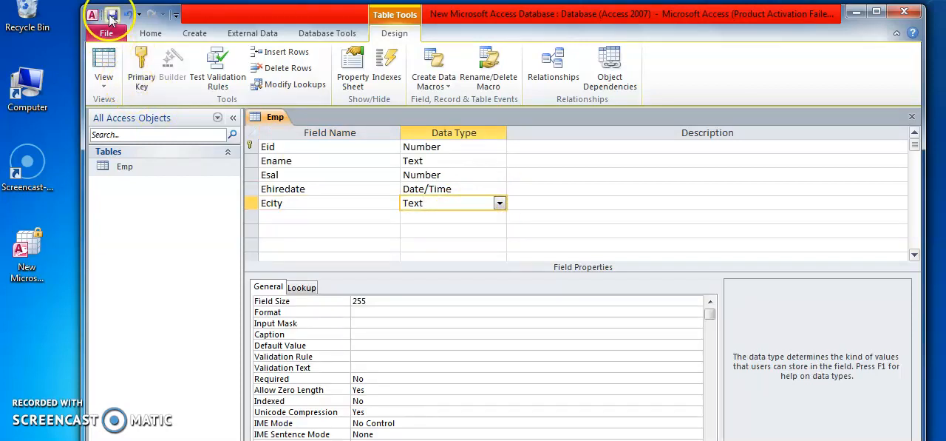
pyautogui.click(111, 14)
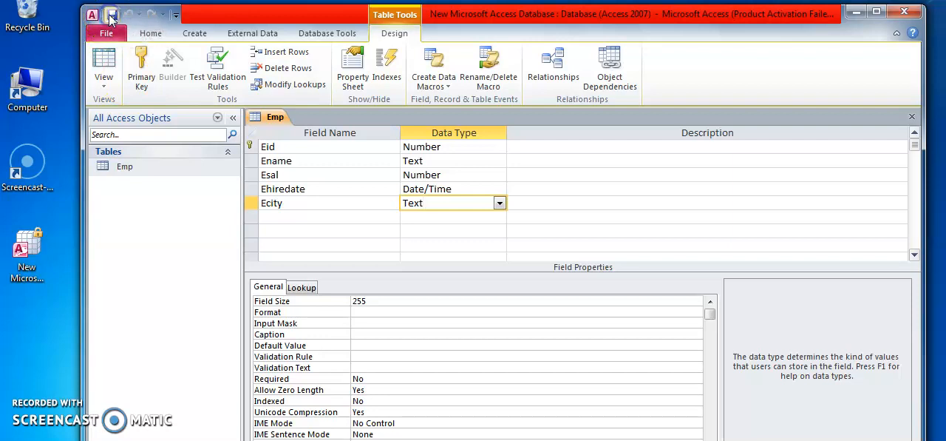
# - In the Emp datasheet, set Ecity to Nashik for the record with Eid 100 and to Pune for Eid 102
pyautogui.doubleClick(124, 168)
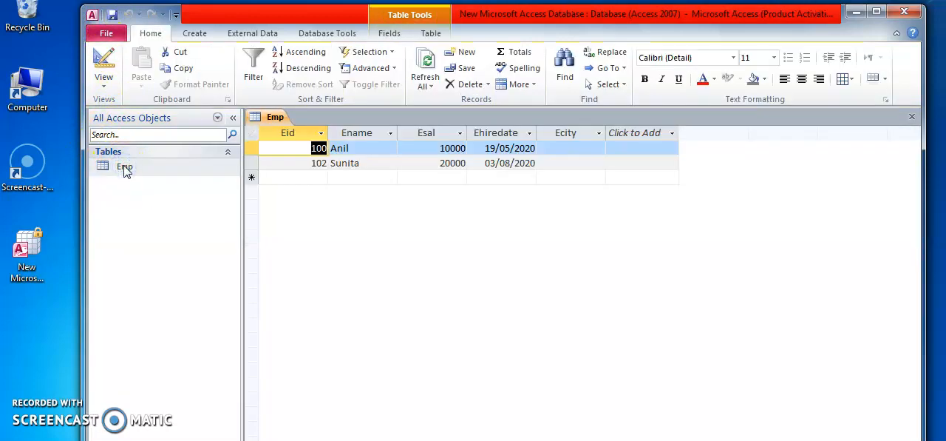
pyautogui.click(573, 148)
pyautogui.write('Nashik')
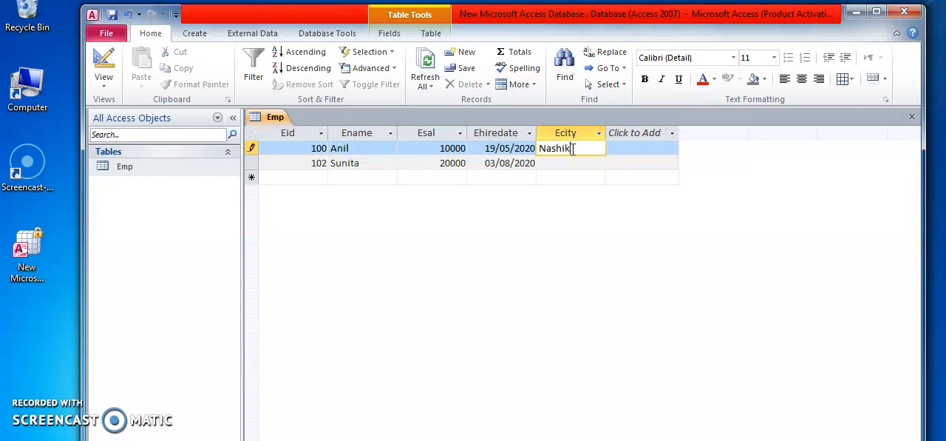
pyautogui.click(581, 167)
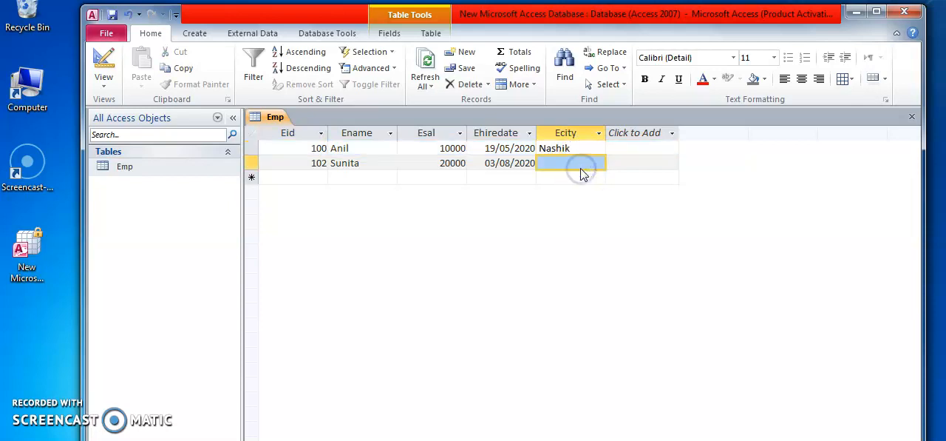
pyautogui.click(582, 161)
pyautogui.write('C')
pyautogui.press('BackSpace')
pyautogui.write('Pune')
pyautogui.click(527, 260)
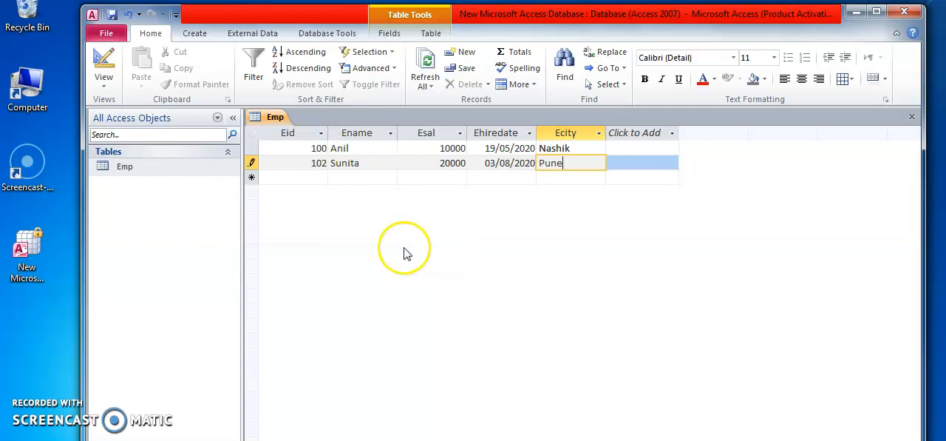
# - In the Emp table's design, rename the Ename field as EFname and the Ecity field as E-city
pyautogui.click(127, 167)
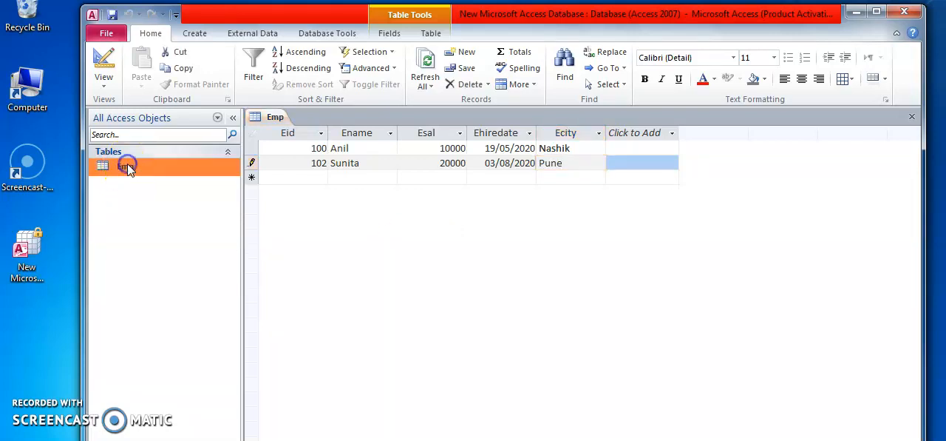
pyautogui.rightClick(127, 165)
pyautogui.click(178, 190)
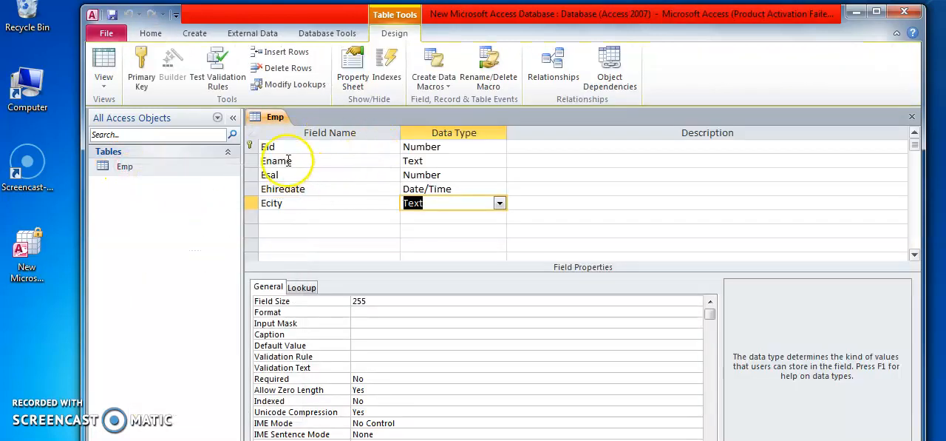
pyautogui.doubleClick(288, 160)
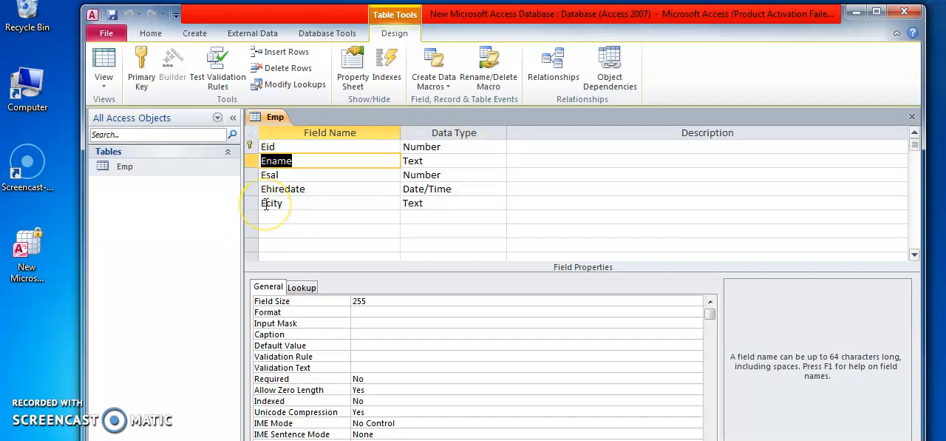
pyautogui.click(265, 159)
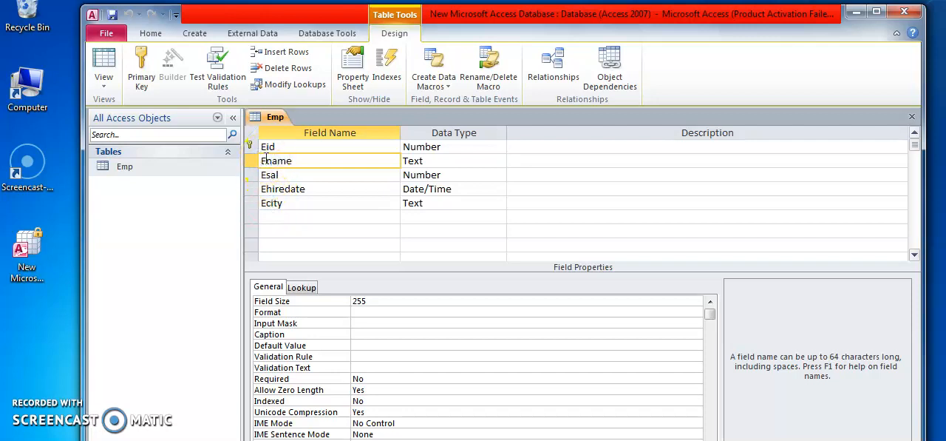
pyautogui.write('F')
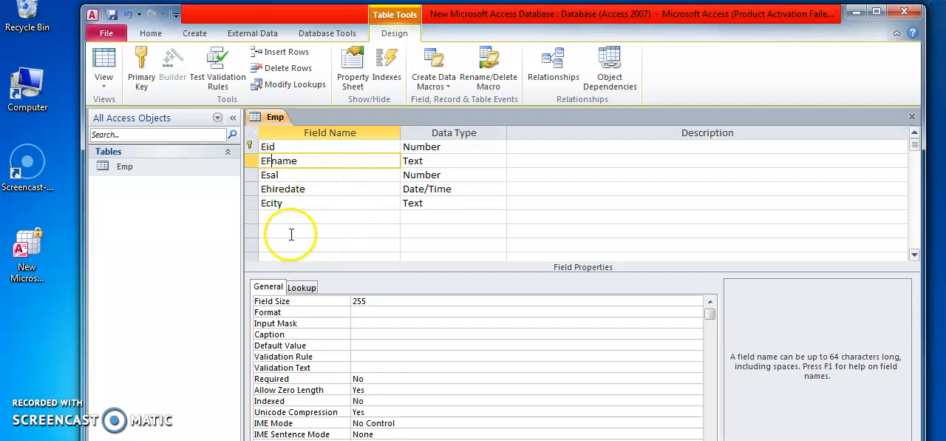
pyautogui.click(268, 201)
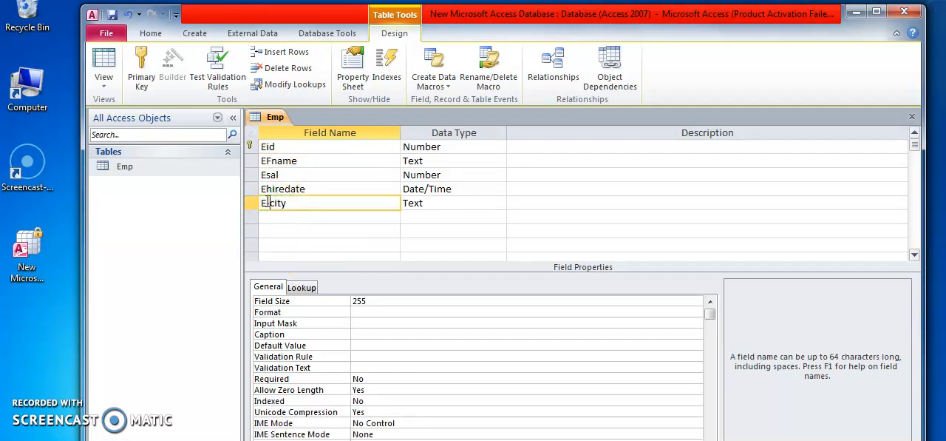
# - Save the design changes to the Emp table and open its datasheet
pyautogui.click(113, 15)
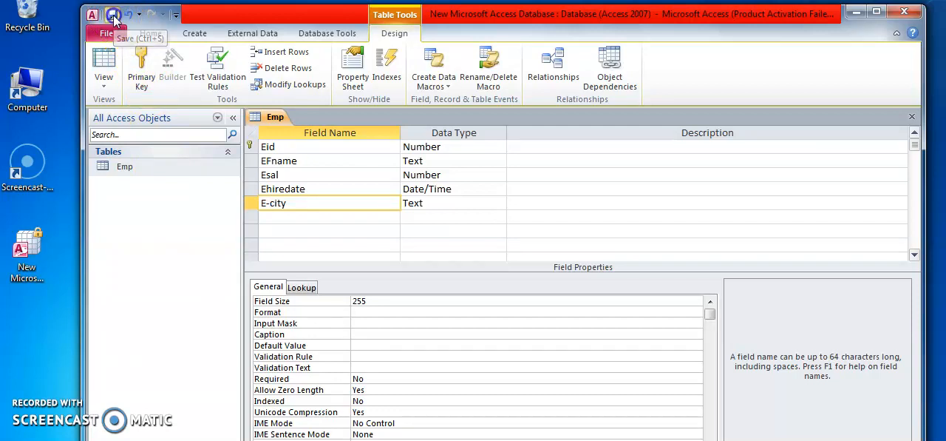
pyautogui.doubleClick(116, 167)
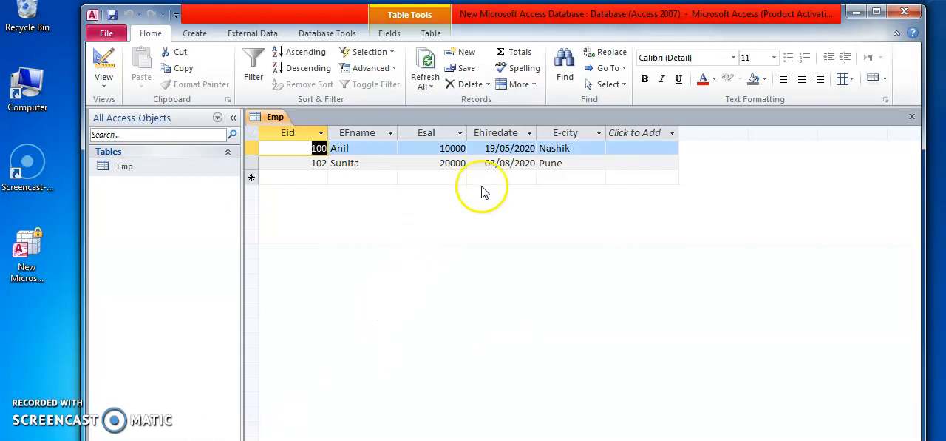
# - Search the Emp datasheet's records for the EFname value of the employee with Eid 102
pyautogui.moveTo(529, 16)
pyautogui.mouseDown()
pyautogui.moveTo(529, 0)
pyautogui.moveTo(529, 8)
pyautogui.mouseUp()
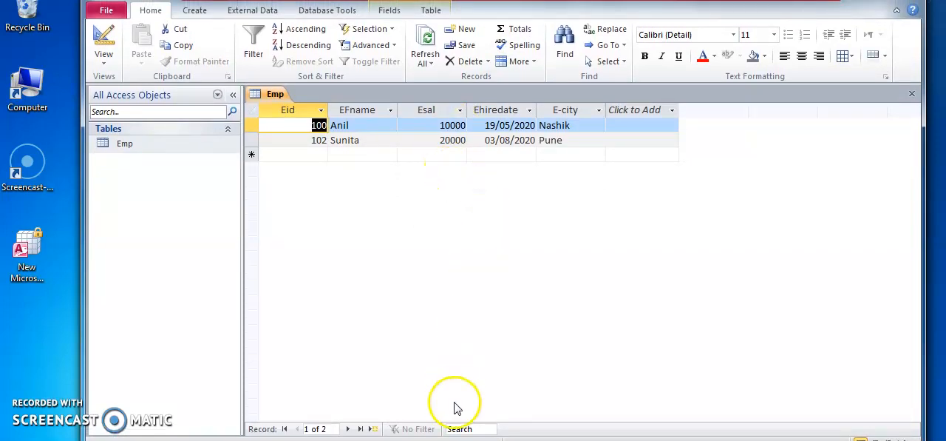
pyautogui.click(462, 430)
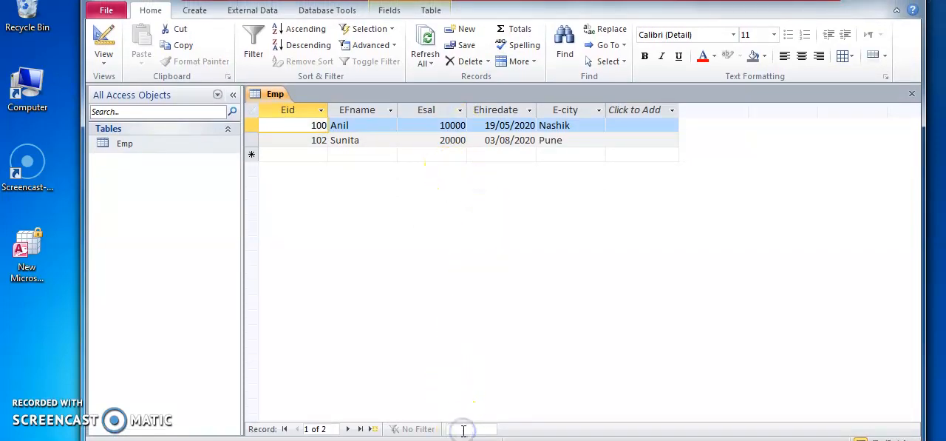
pyautogui.click(528, 237)
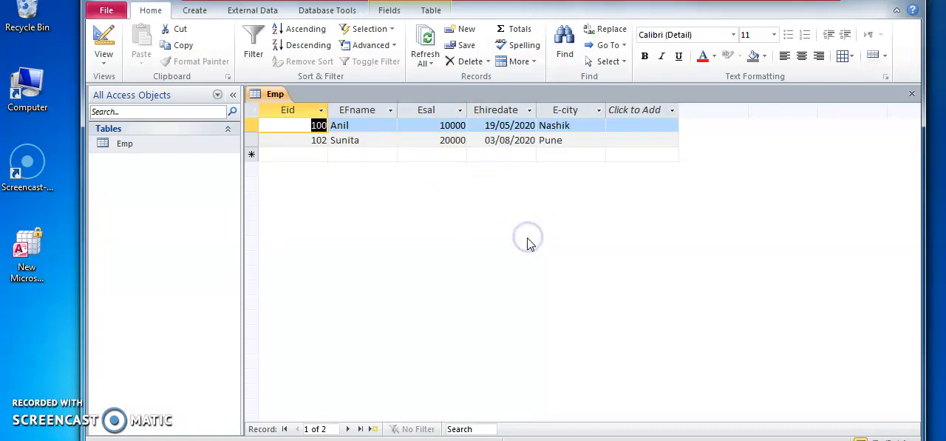
pyautogui.click(461, 427)
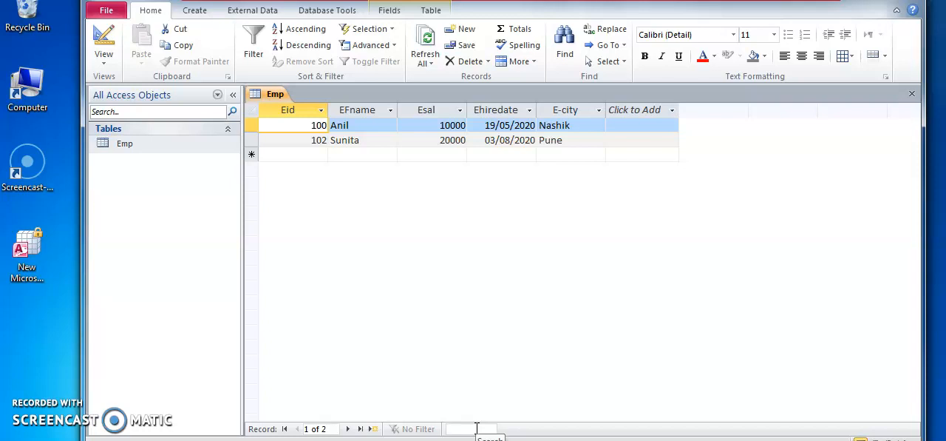
pyautogui.write('Sunita')
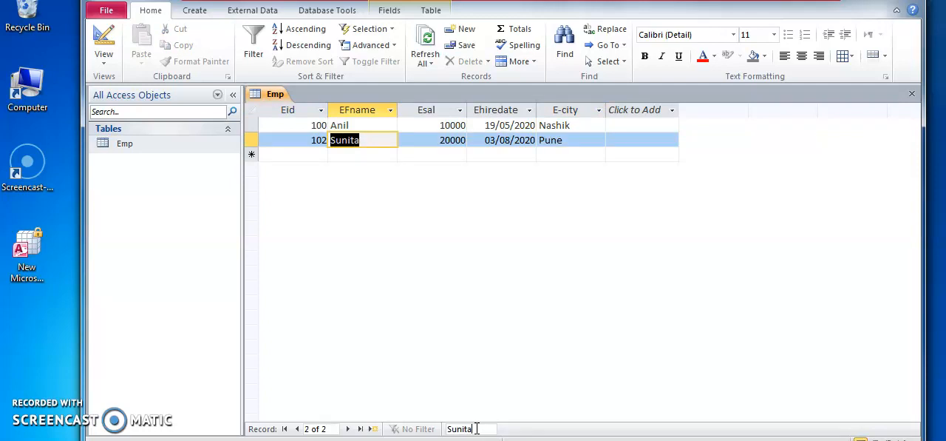
pyautogui.click(477, 428)
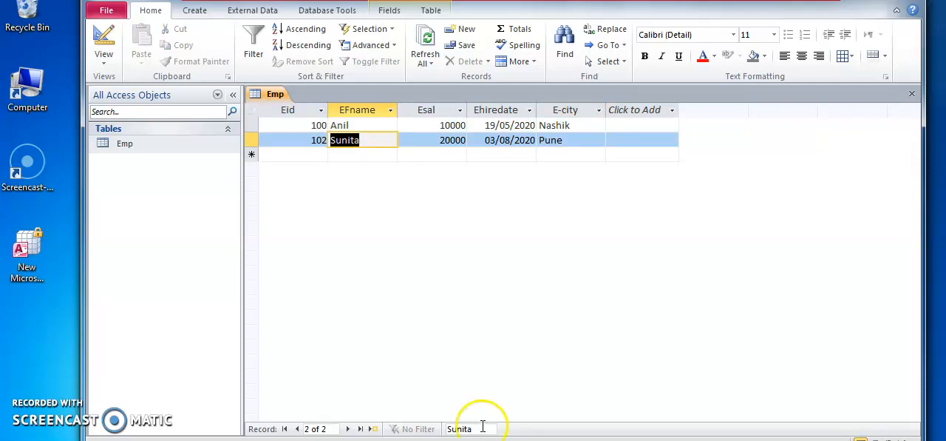